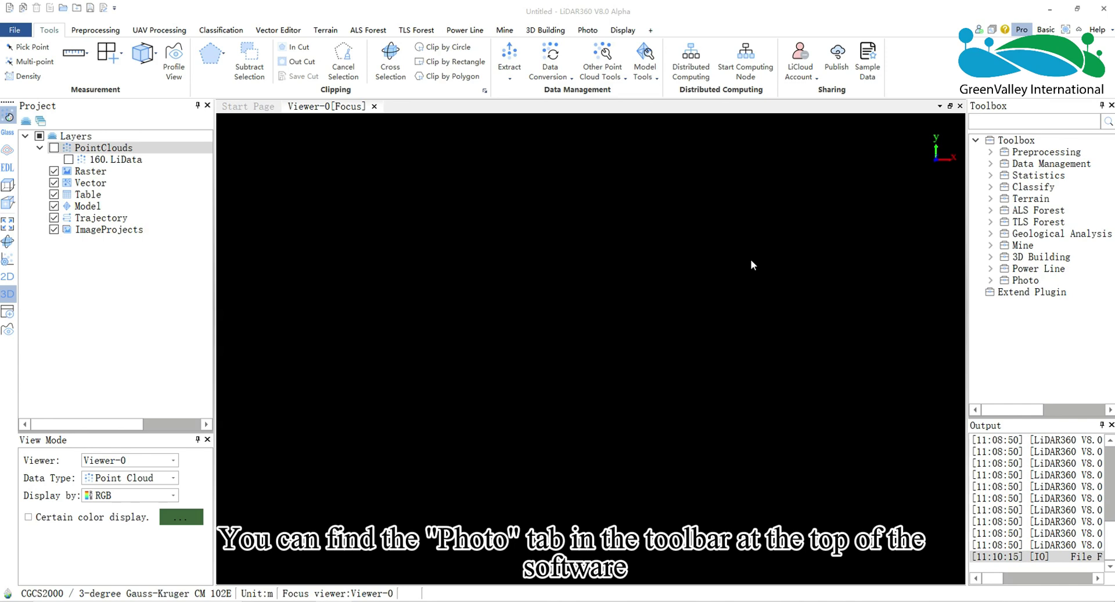
- Show the Photo tools in the LiDAR360 ribbon
left_click(585, 32)
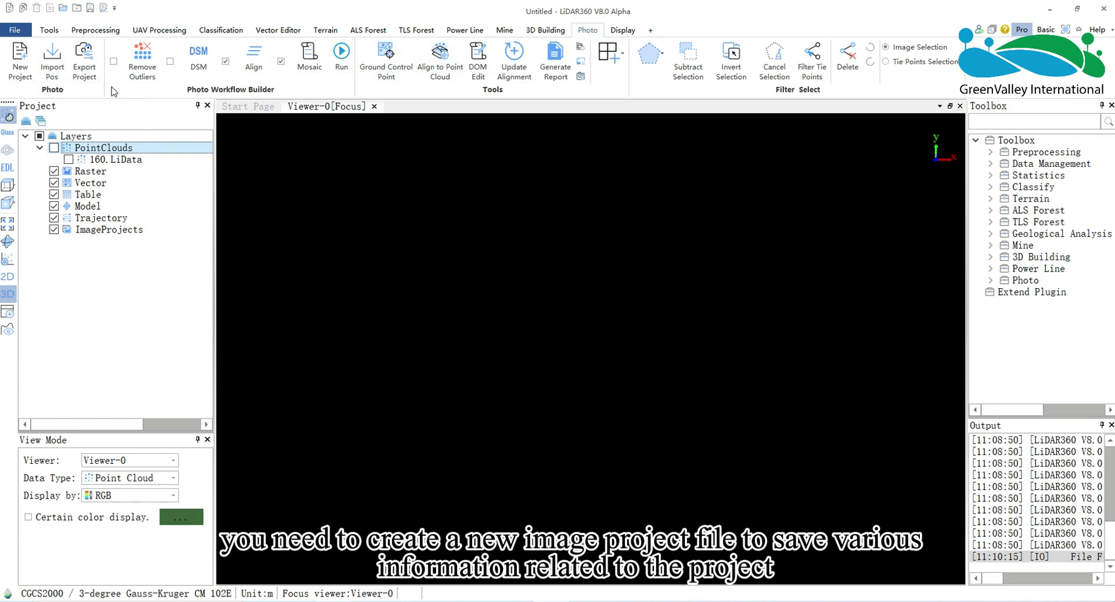
- Start a new image project at the default location, newproject-1.liaep
left_click(19, 67)
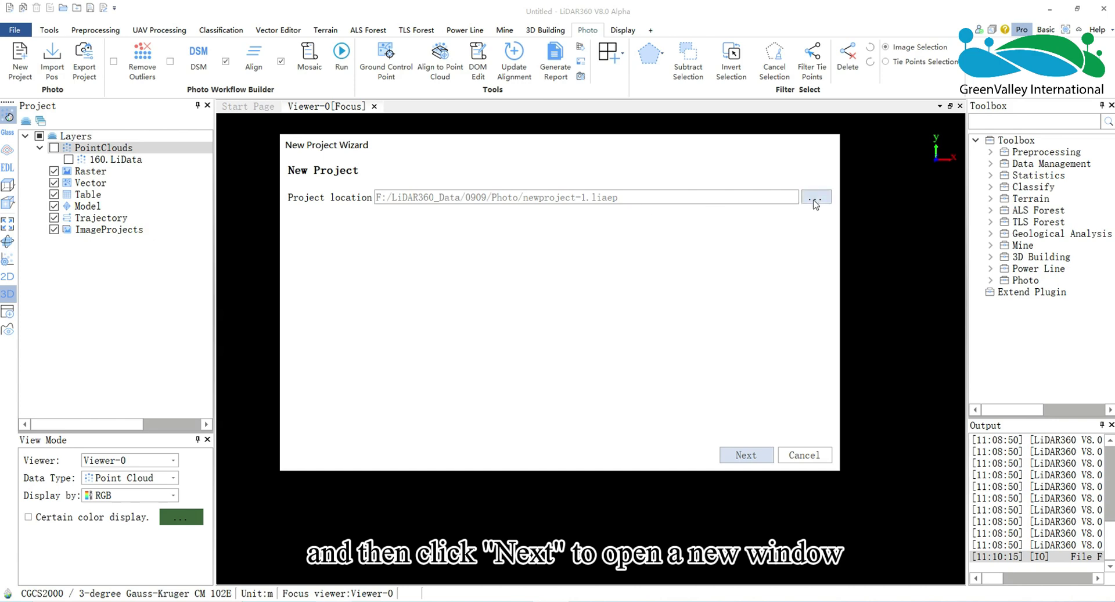
left_click(748, 455)
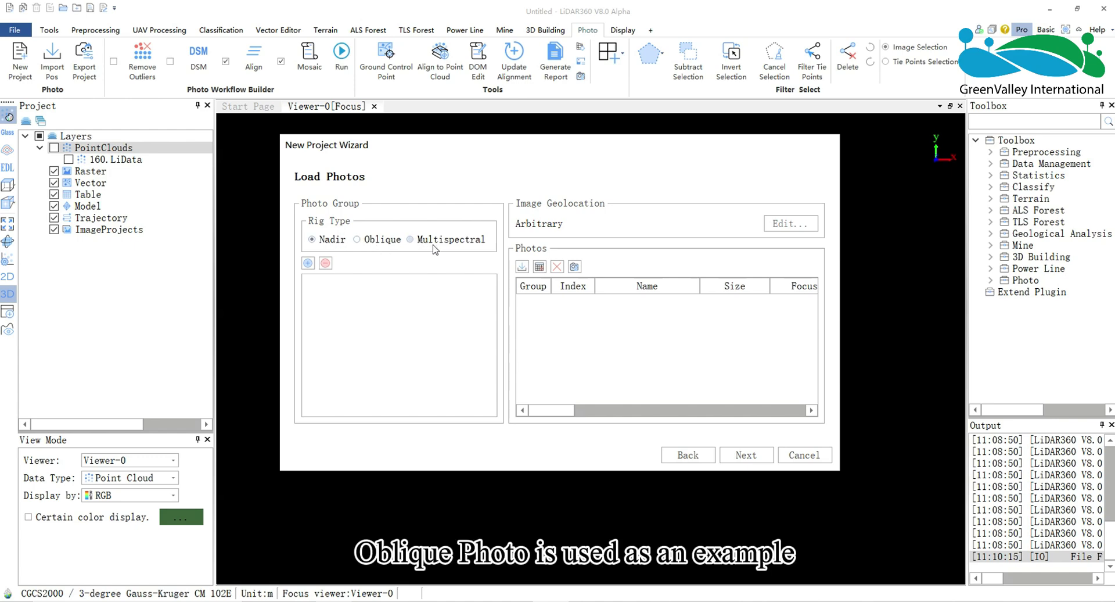
- Set the rig type to Oblique and load a trial group of photos
left_click(357, 243)
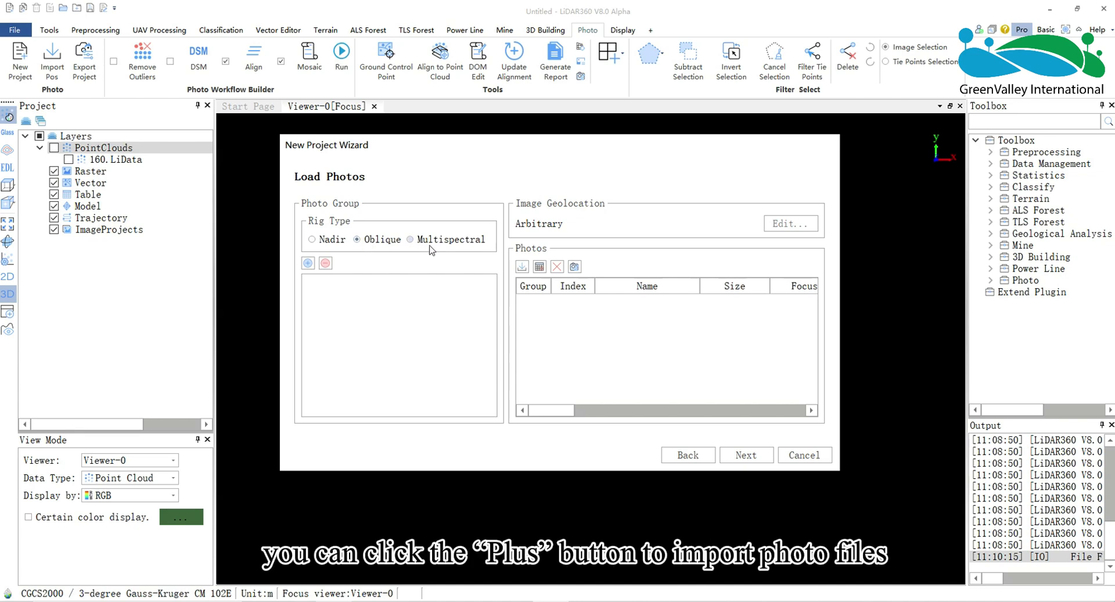
left_click(309, 263)
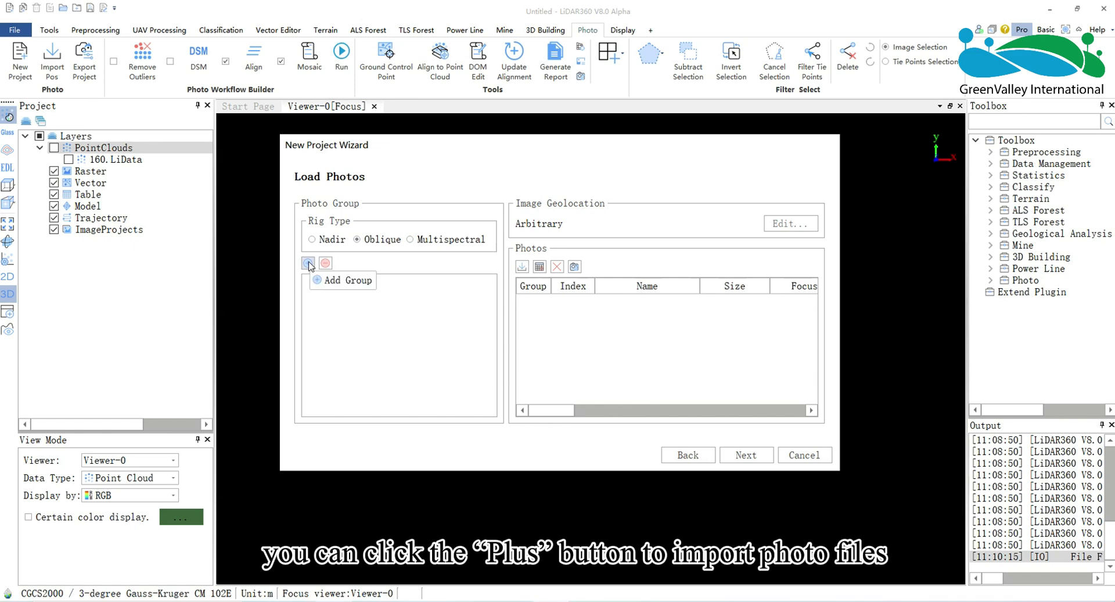
left_click(343, 280)
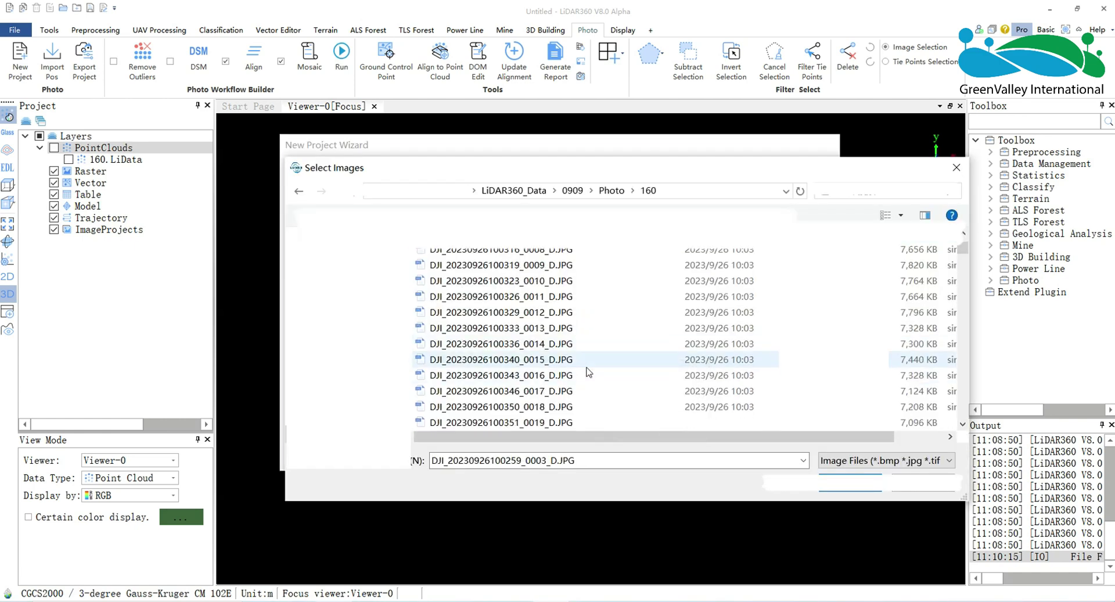
left_click(546, 391, "shift")
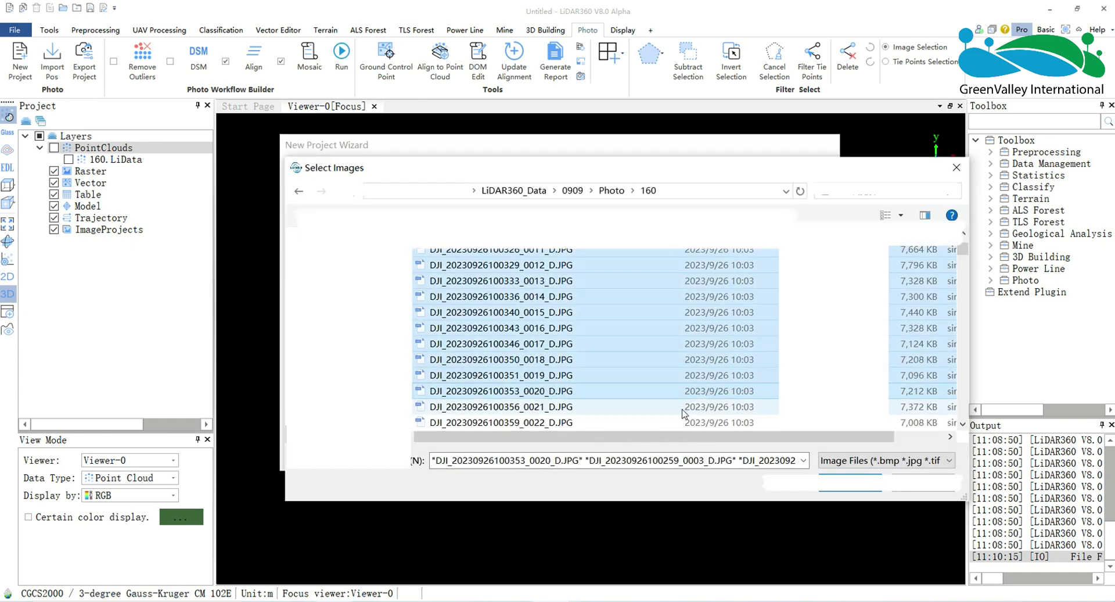
left_click(858, 490)
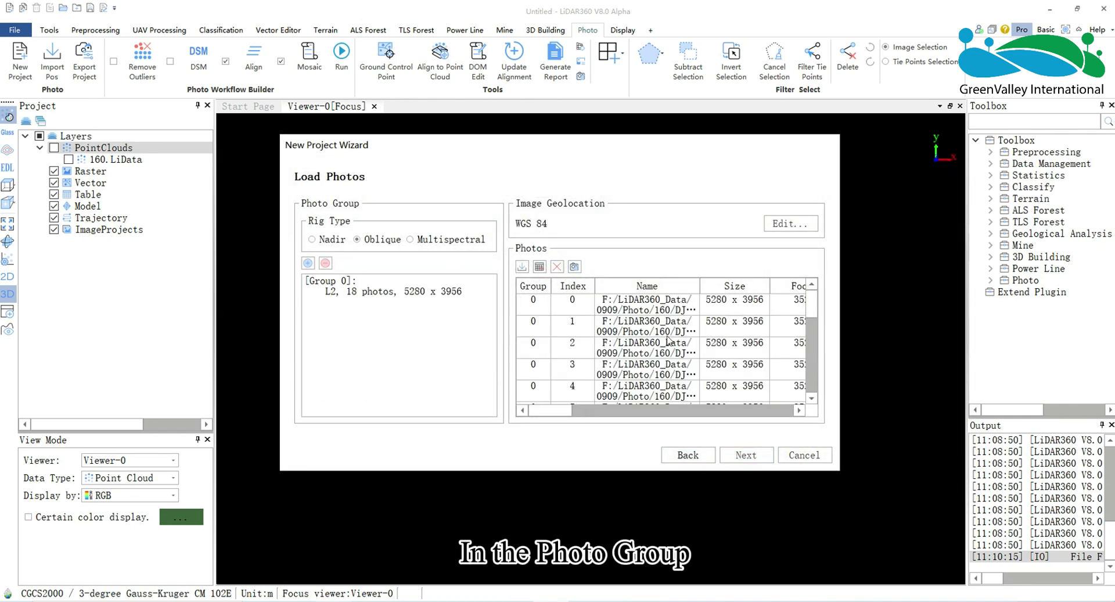
- Replace the trial group with a group of every photo from folder 160
left_click(418, 276)
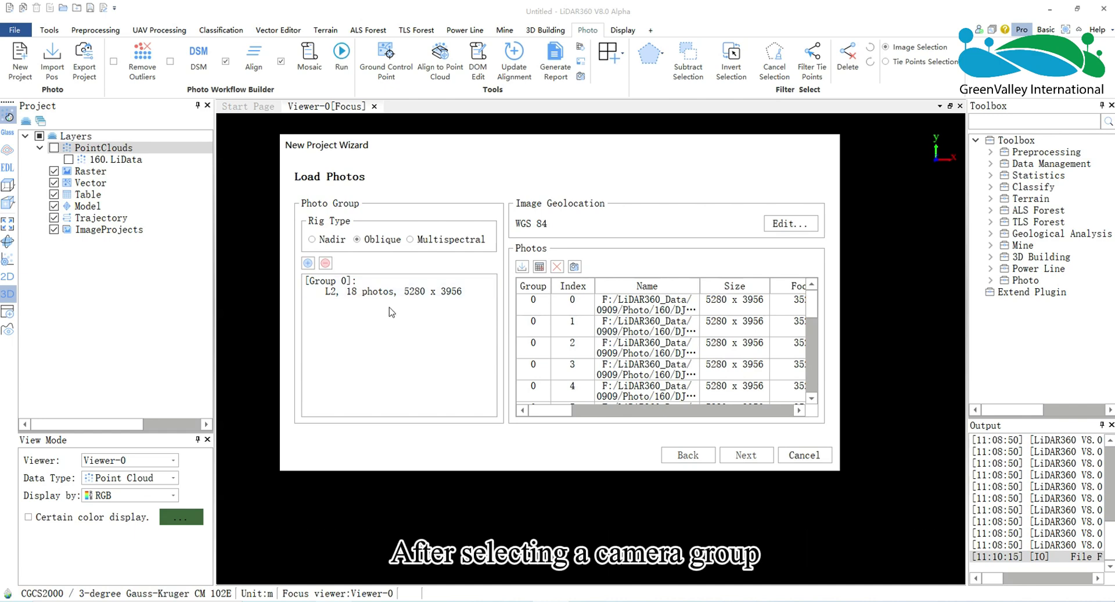
left_click(351, 289)
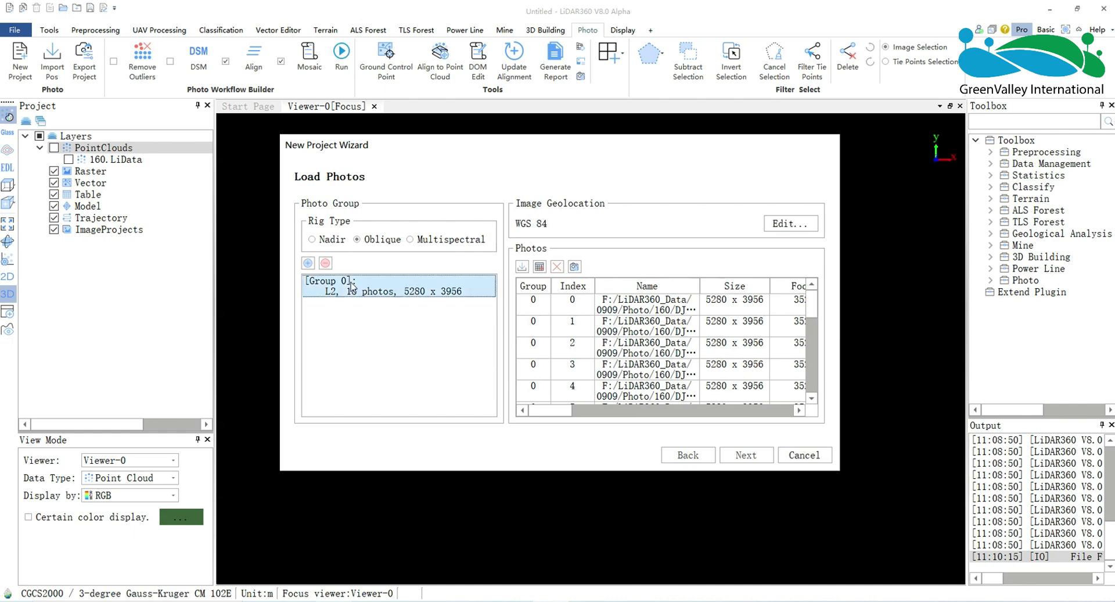
left_click(326, 263)
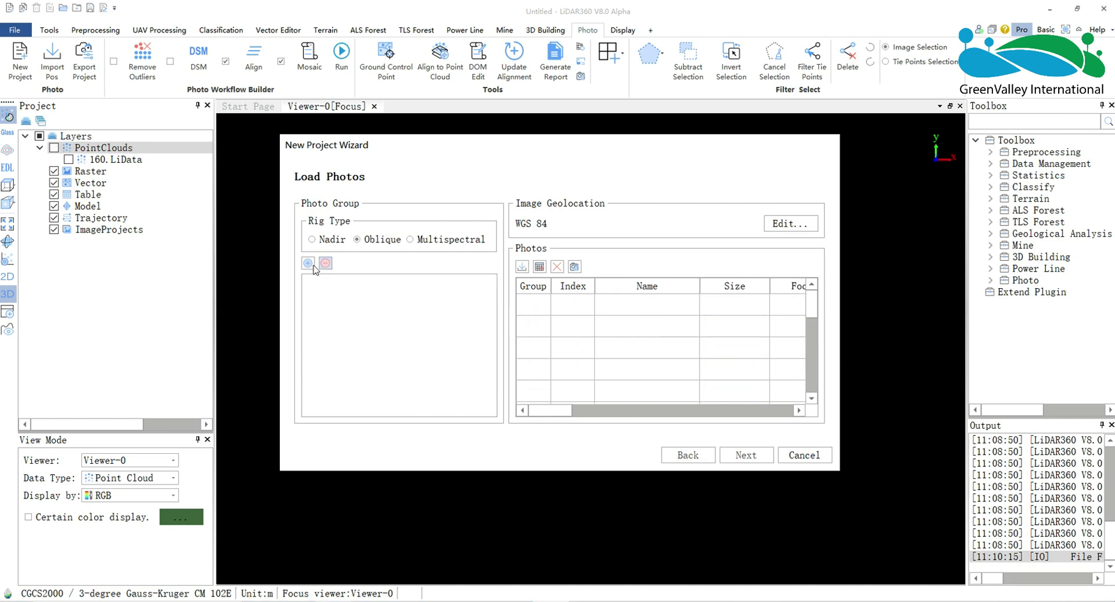
left_click(499, 258)
key("ctrl+a")
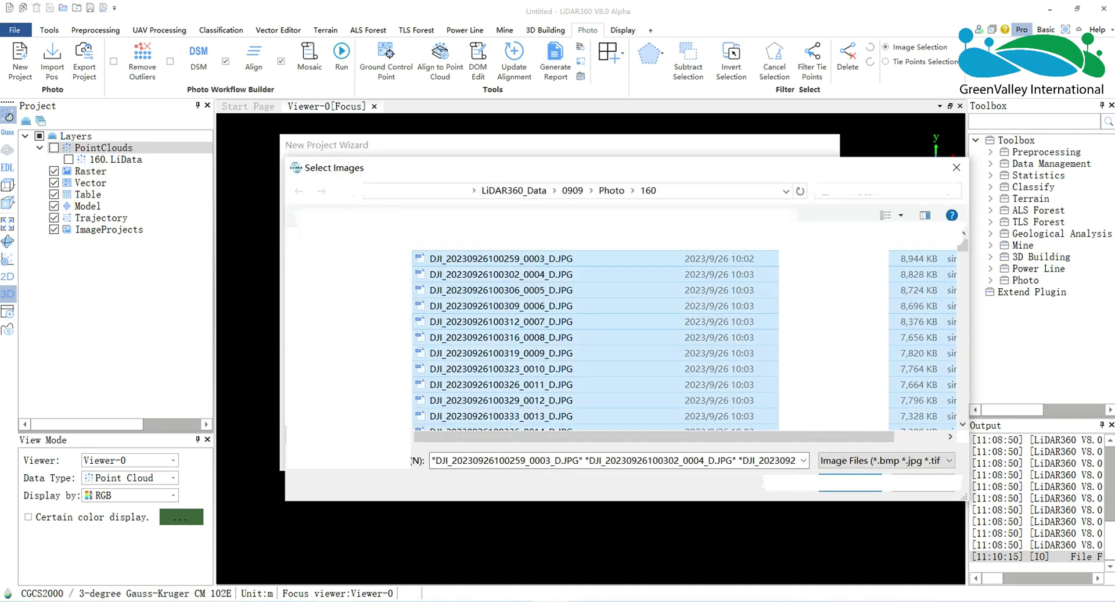
left_click(849, 482)
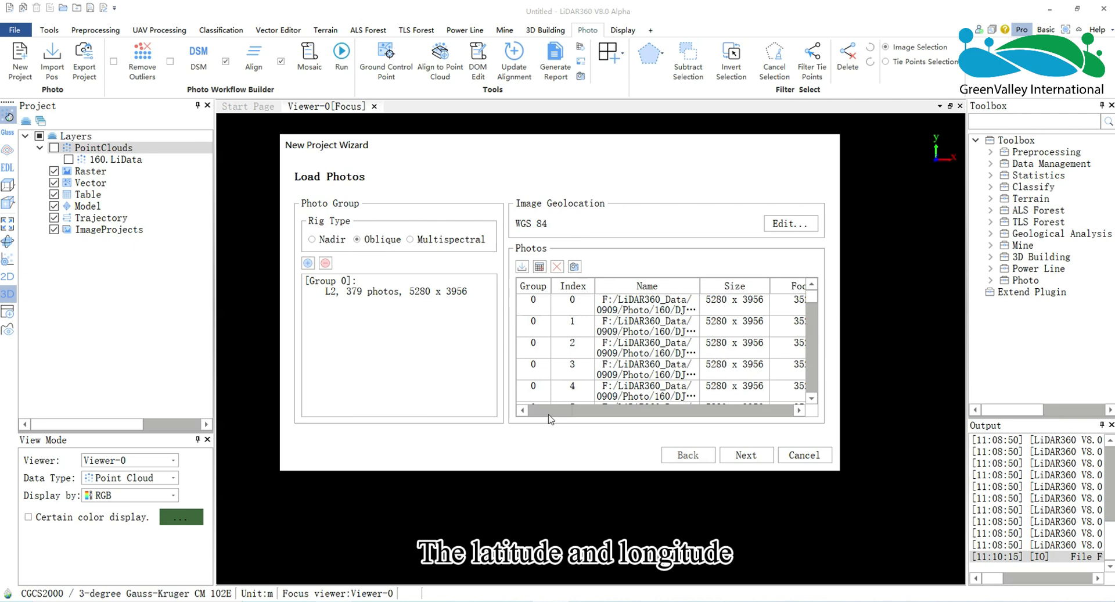
- Check each photo's size, focal length and longitude, then select the first photo
mouse_move(551, 410)
left_mouse_down()
mouse_move(757, 406)
mouse_move(556, 420)
mouse_move(604, 418)
left_mouse_up()
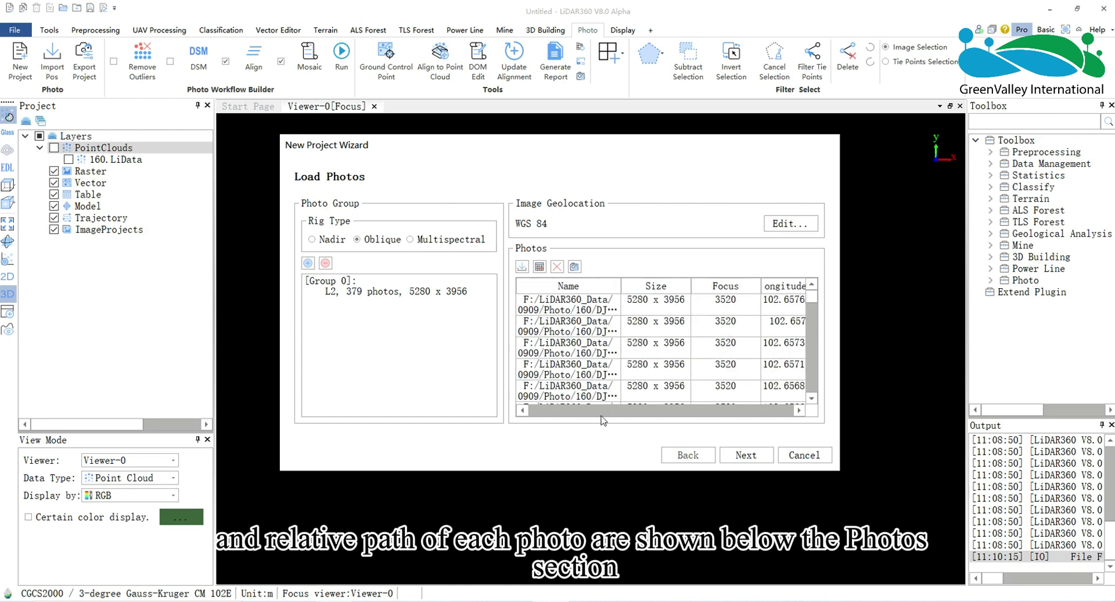
left_click(573, 302)
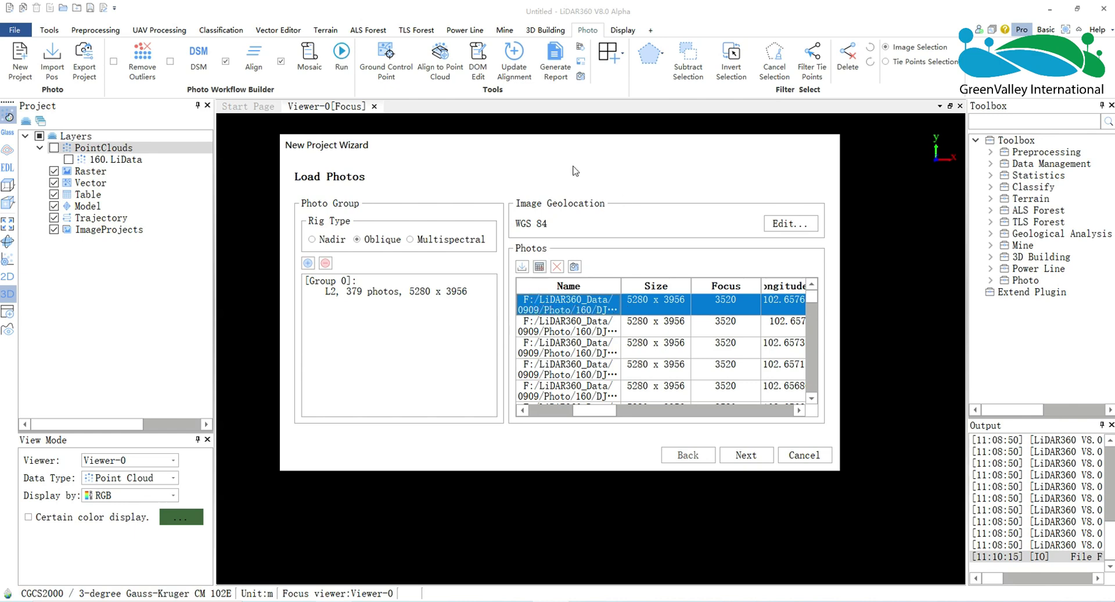
- Try the POS image-time and image-name options, then cancel without importing
left_click(521, 267)
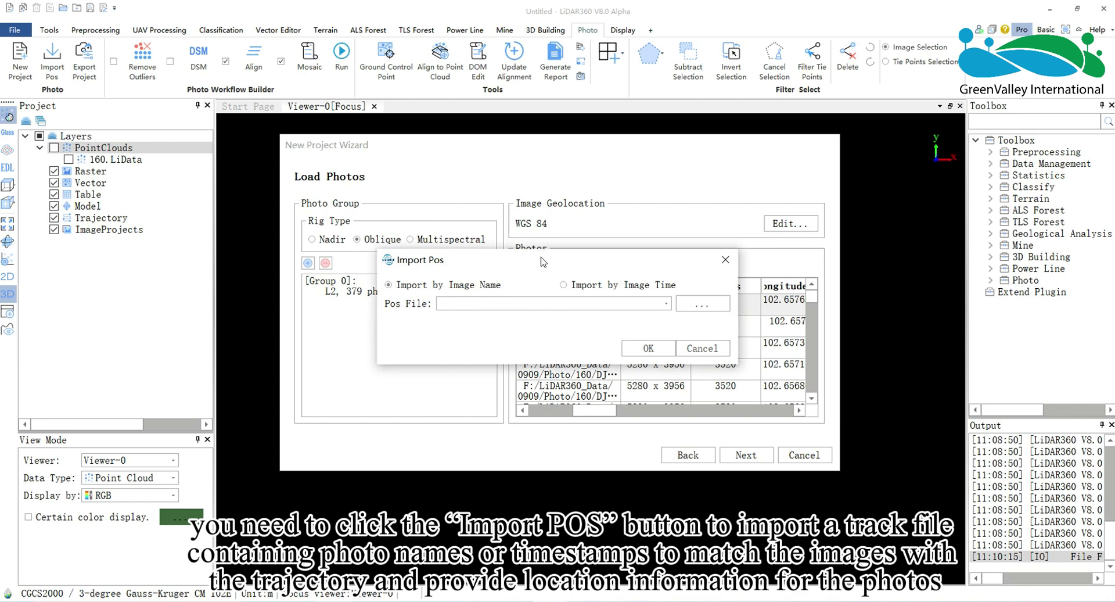
left_click_drag(542, 258, 539, 290)
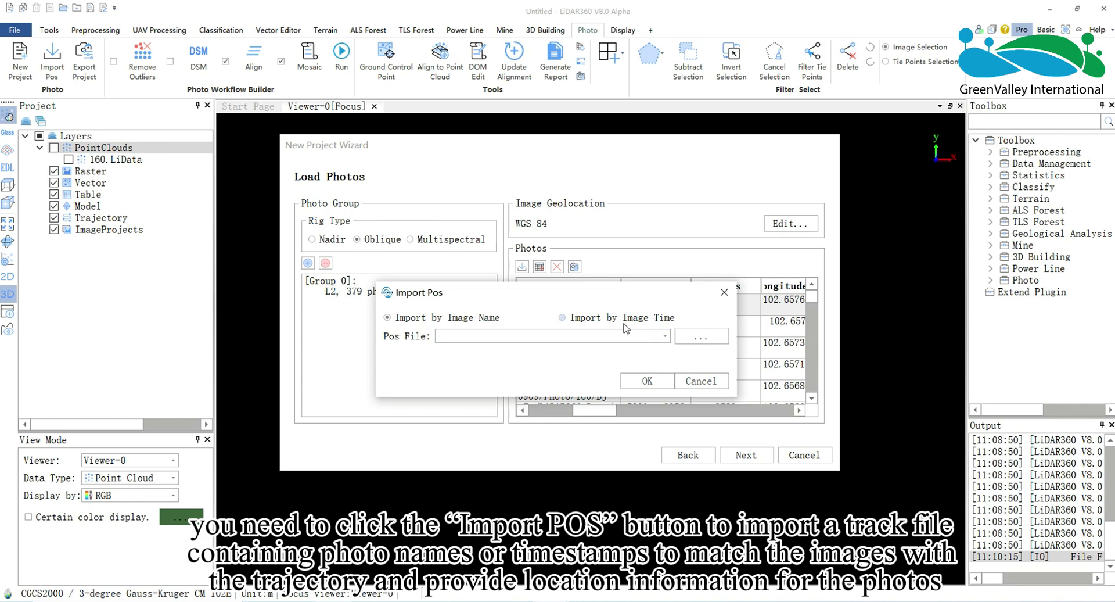
left_click(565, 318)
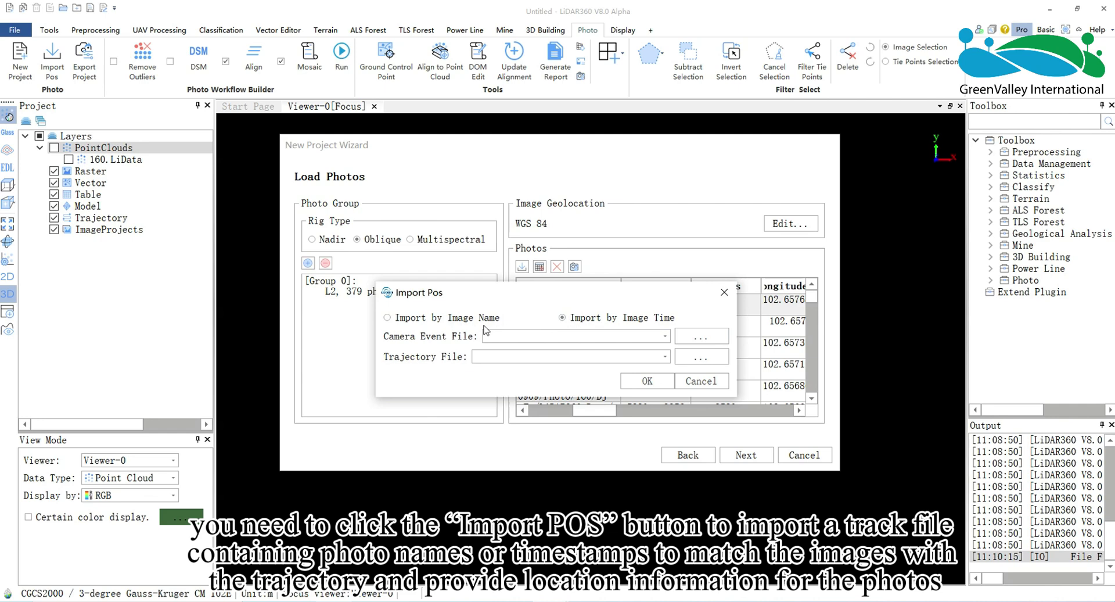
left_click(387, 318)
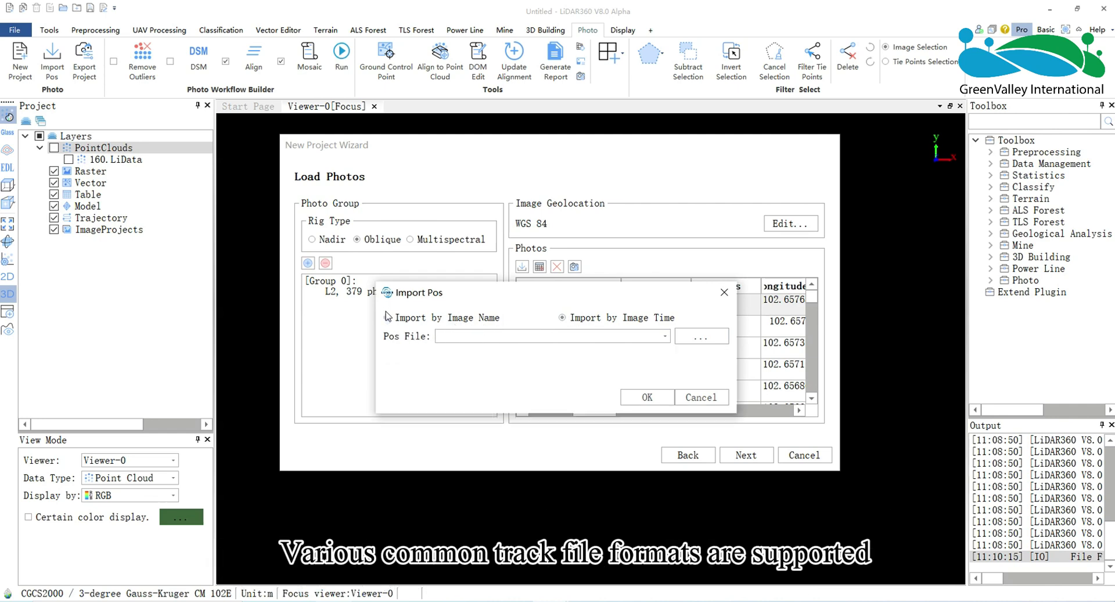
left_click(702, 400)
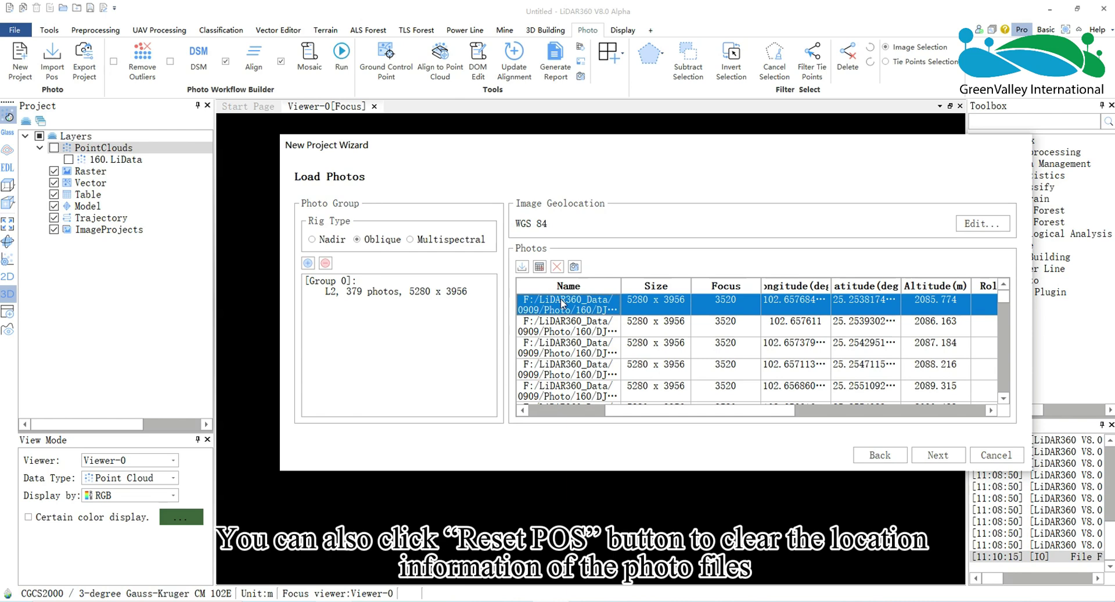
left_click(557, 267)
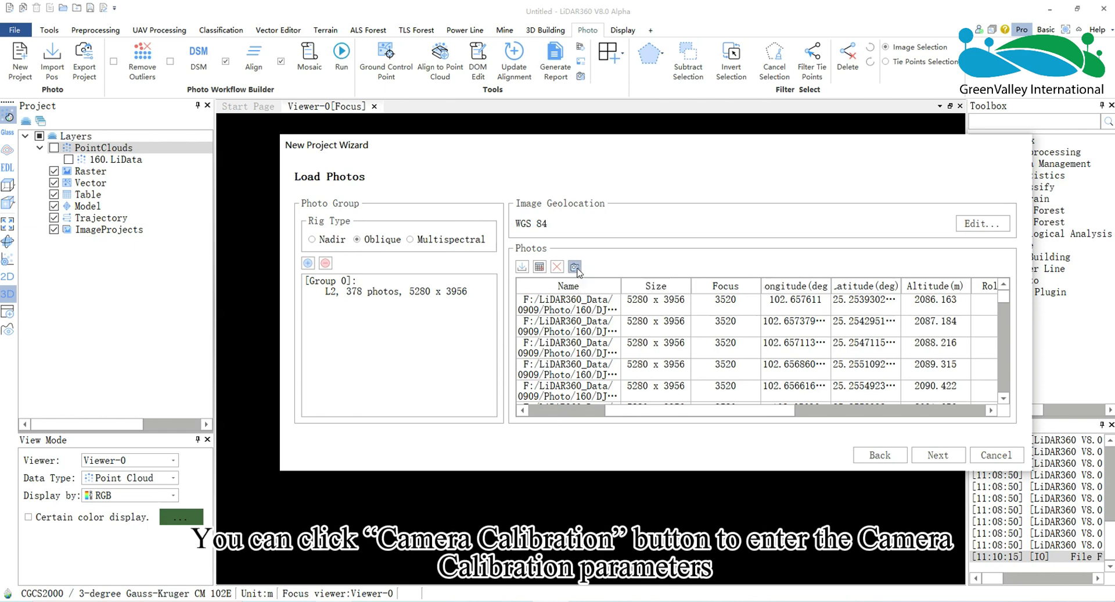
left_click(576, 267)
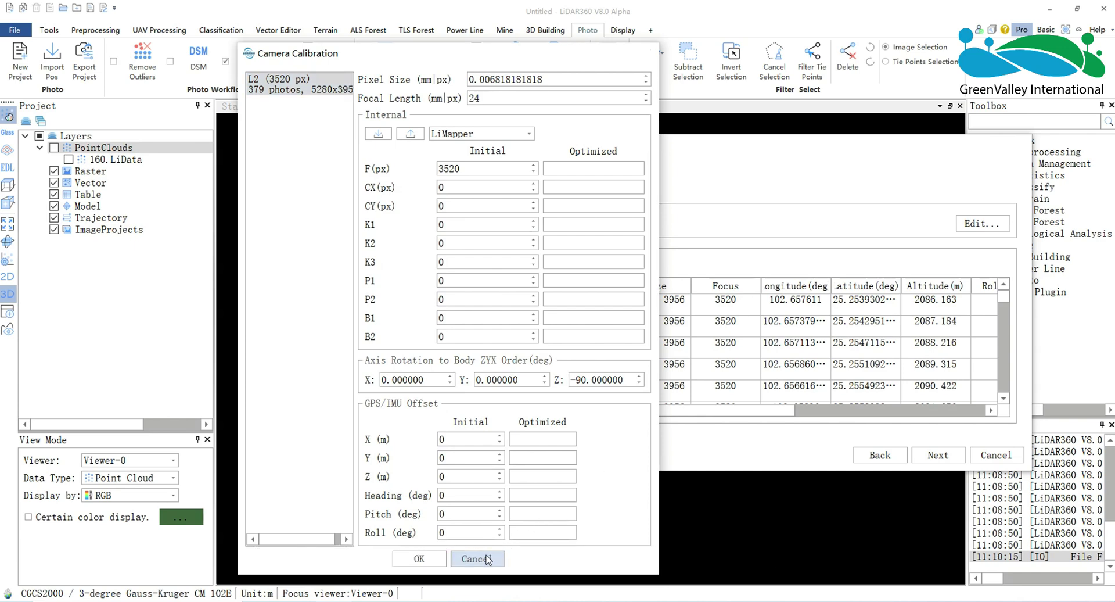
left_click(419, 558)
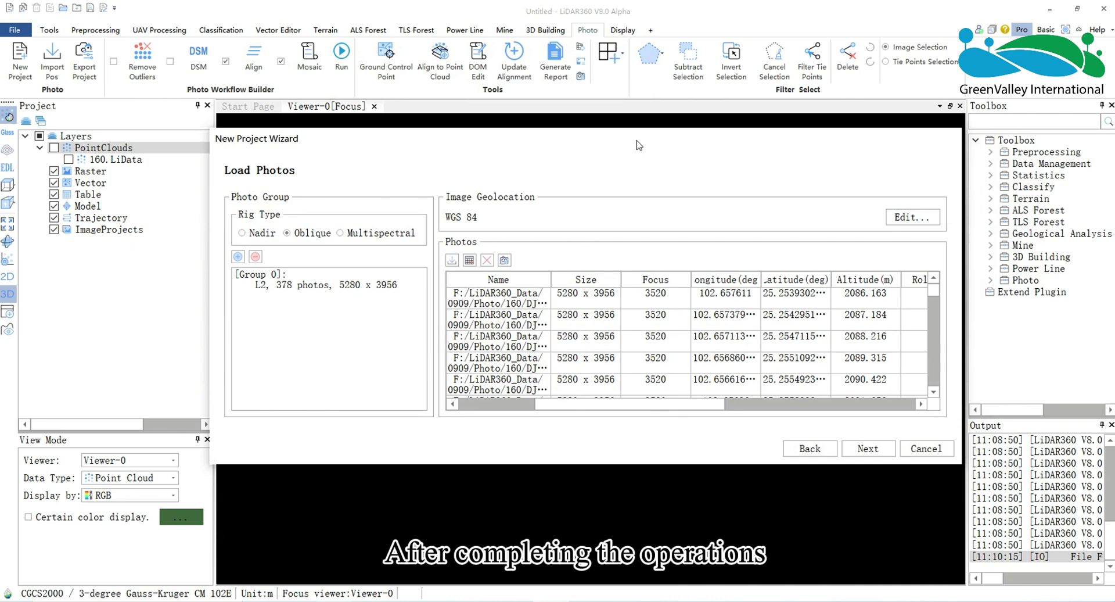
- Set the output coordinate system to CGCS2000 / 3-degree Gauss-Kruger CM 102E (EPSG:4543)
left_click(867, 448)
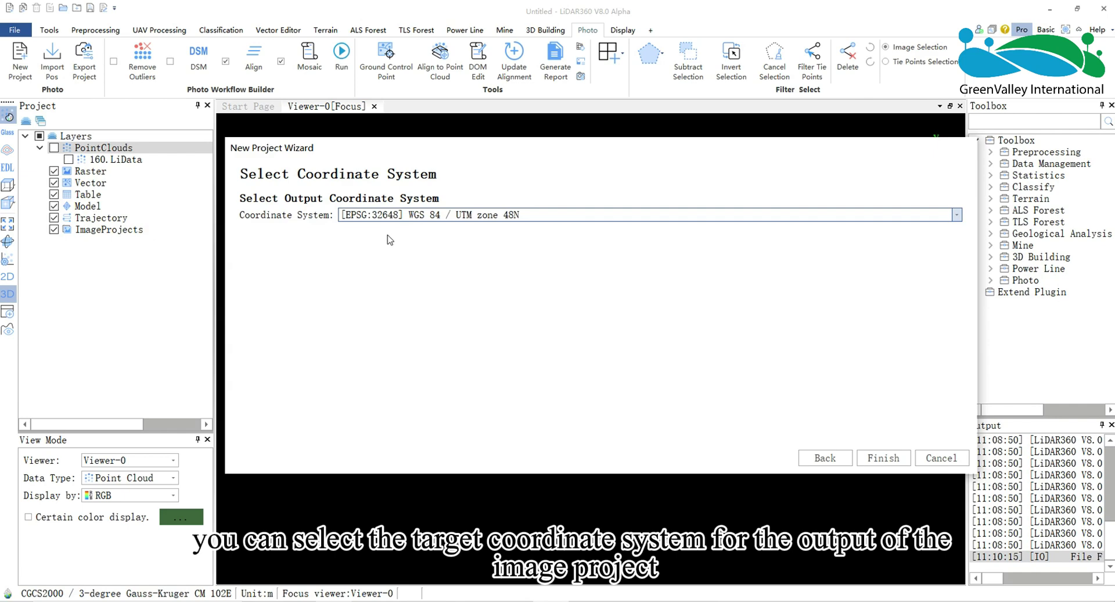
left_click(956, 216)
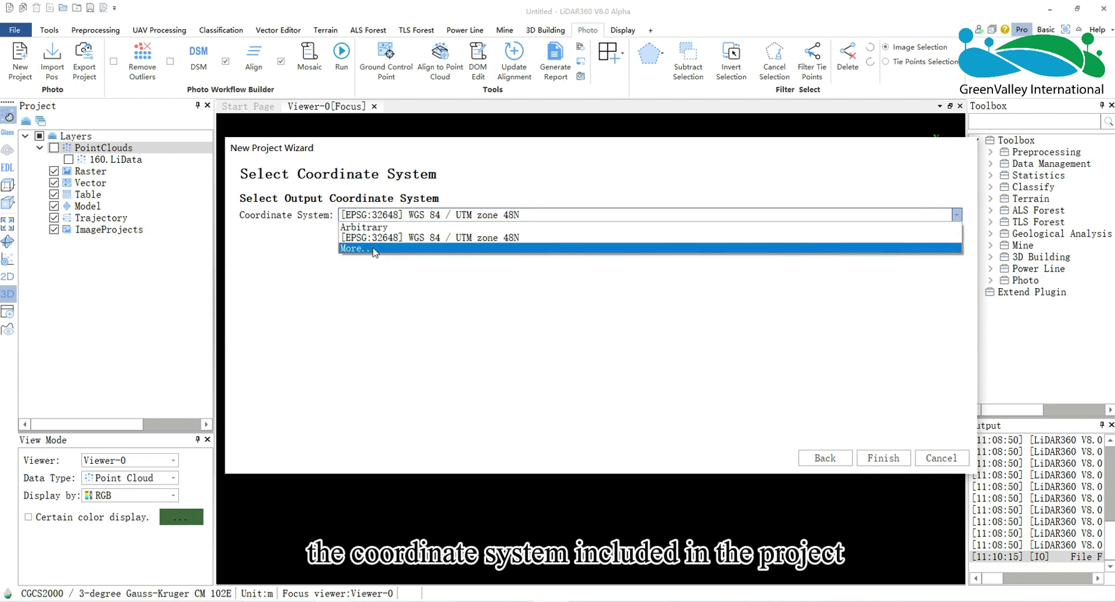
left_click(374, 250)
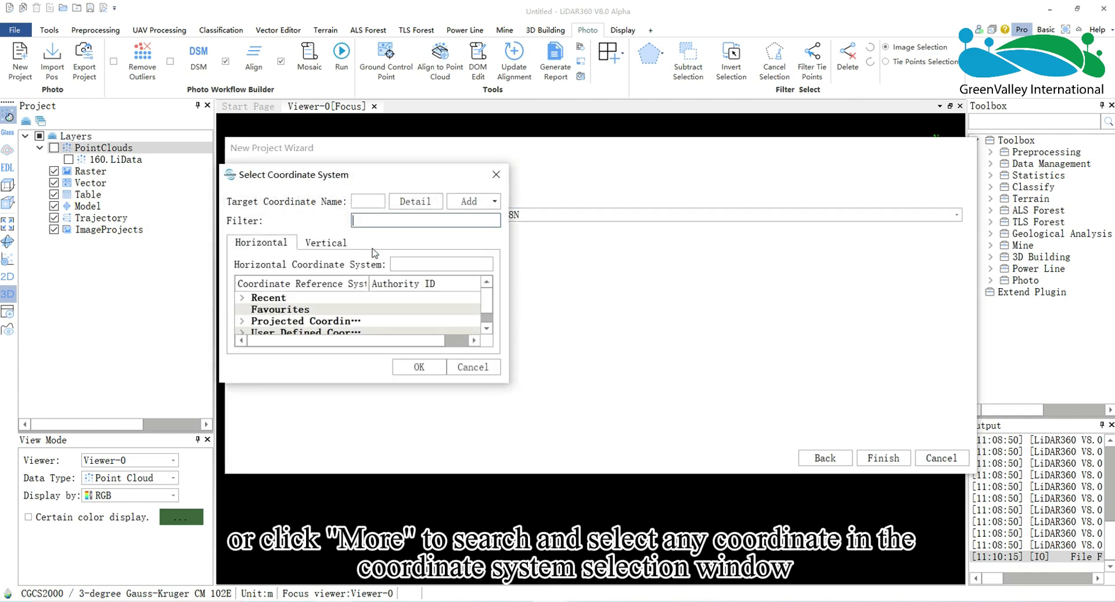
left_click_drag(362, 182, 560, 260)
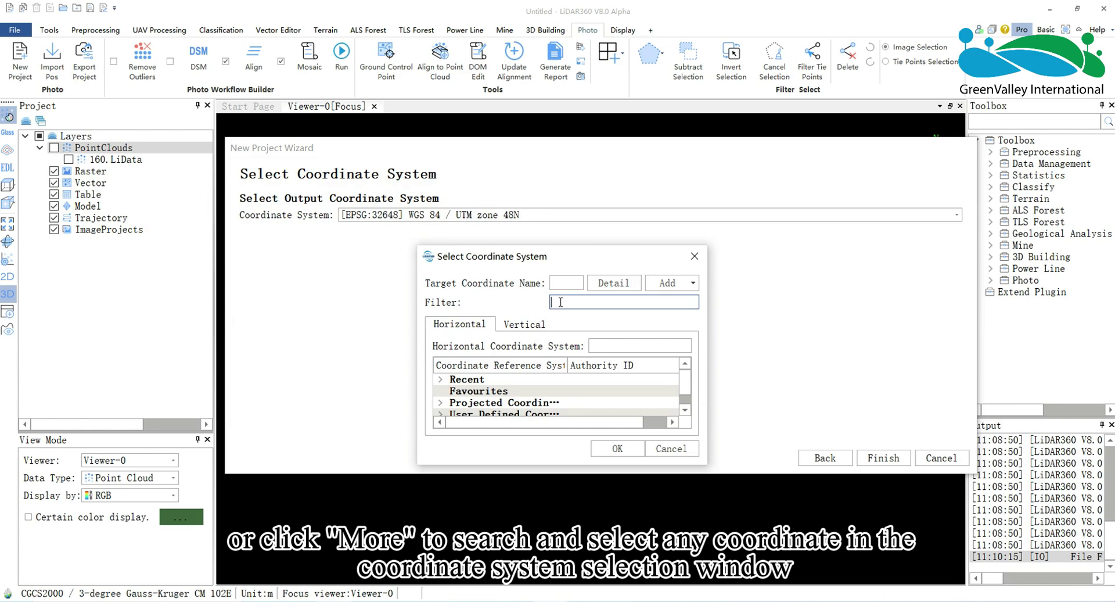
scroll(521, 375, "down", 1)
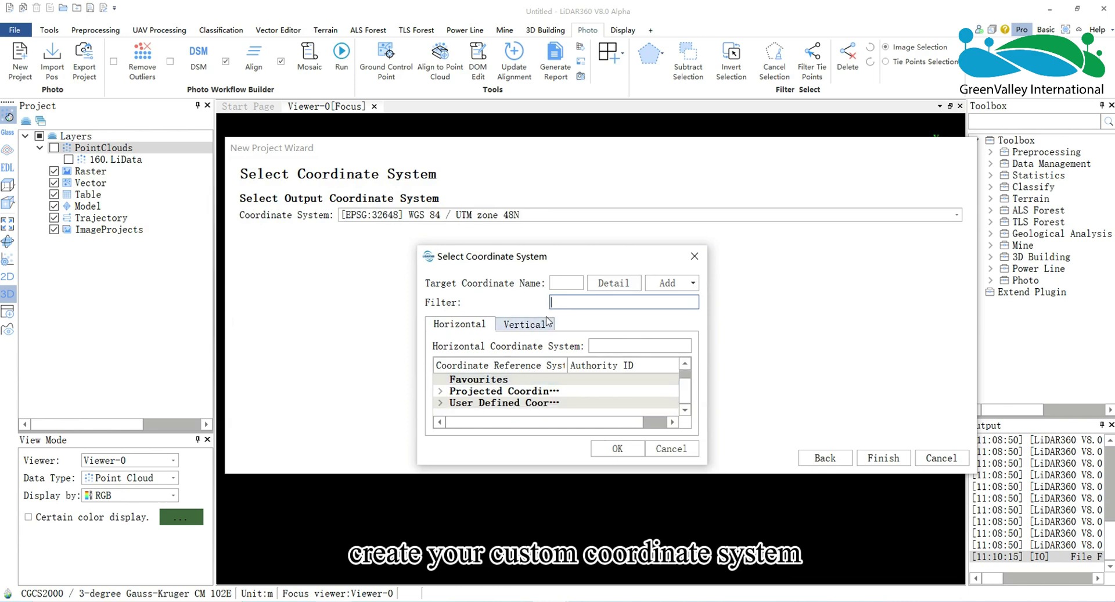
left_click_drag(418, 246, 307, 239)
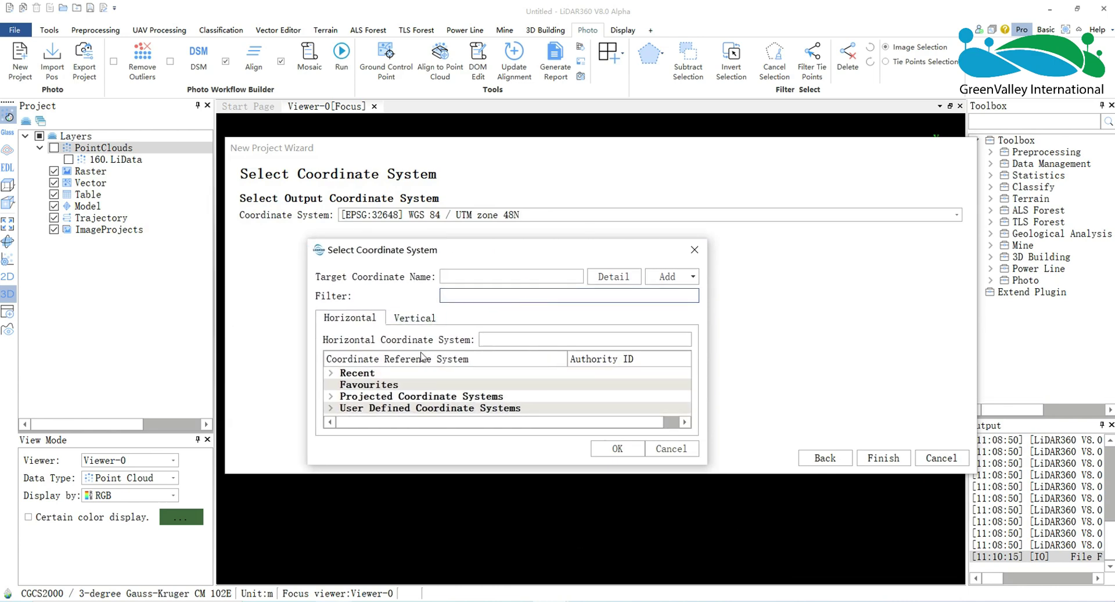
left_click(414, 318)
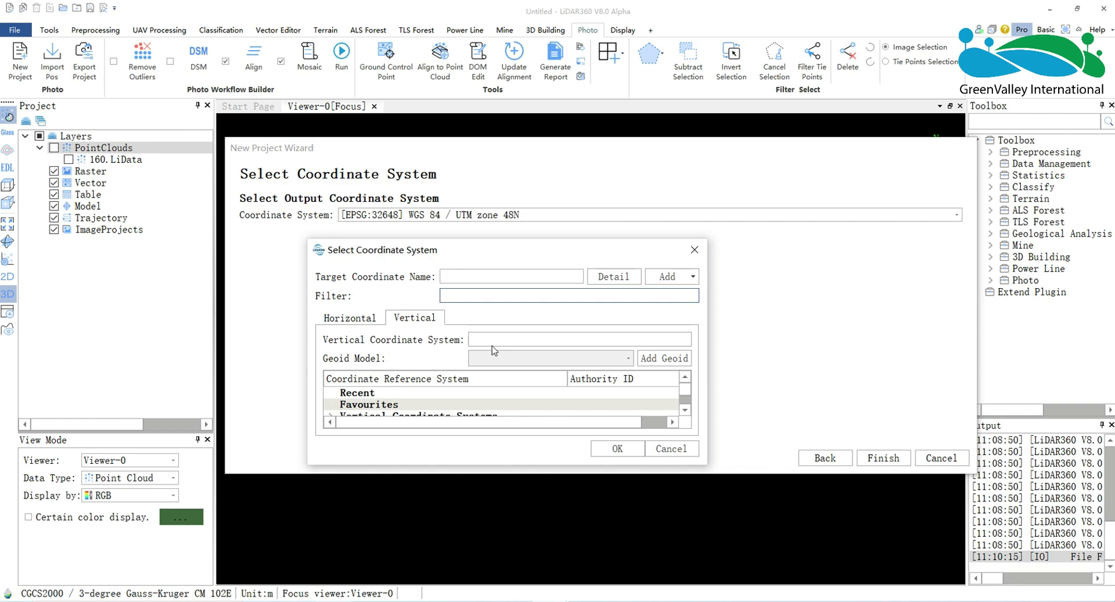
left_click(380, 315)
type("CG")
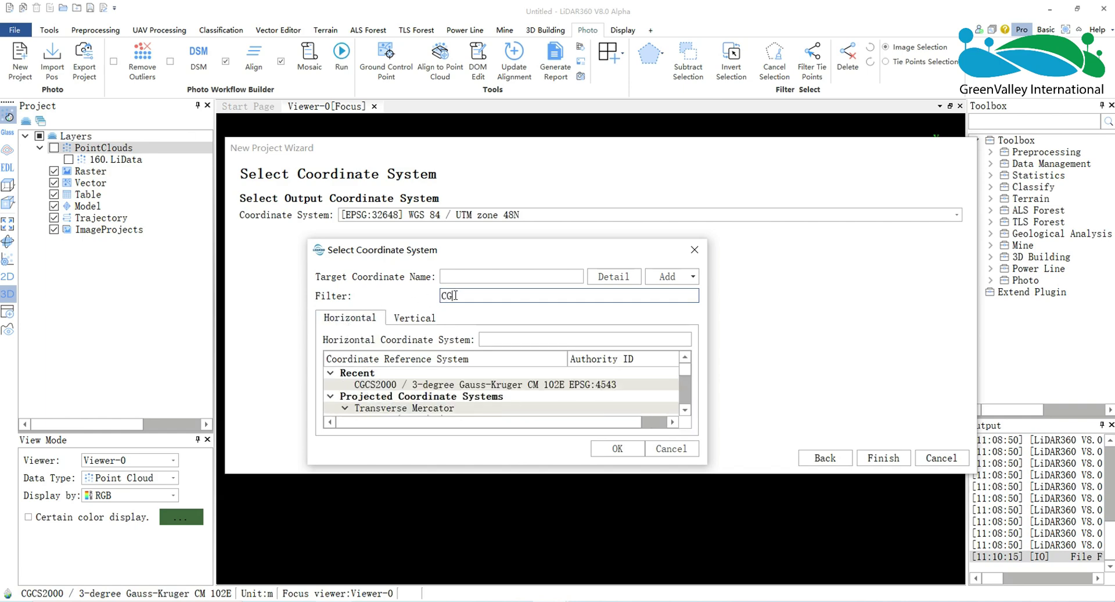
type("CS")
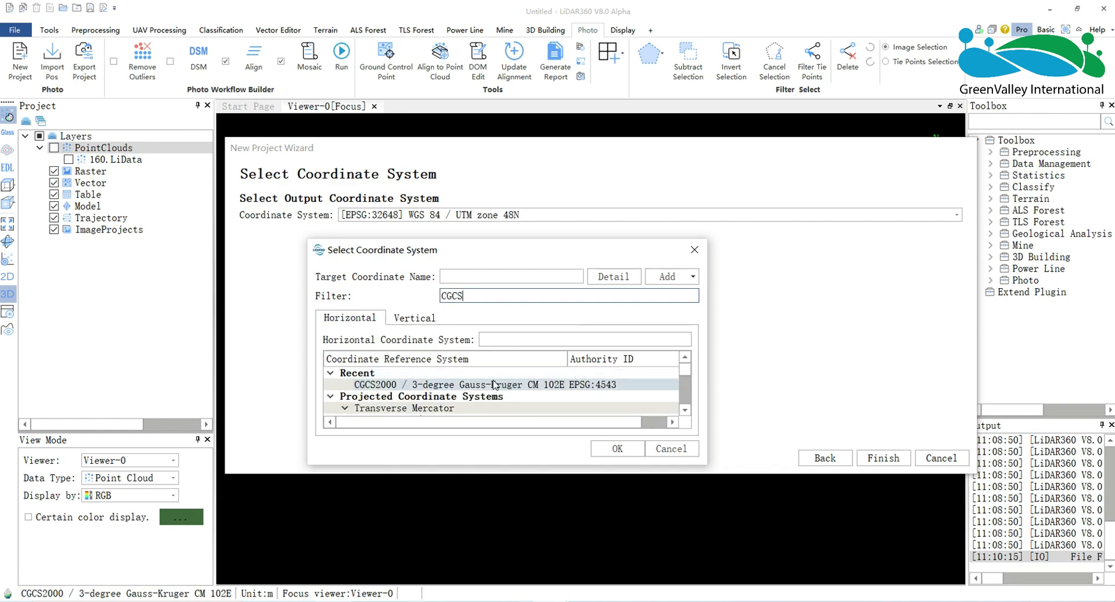
left_click(481, 385)
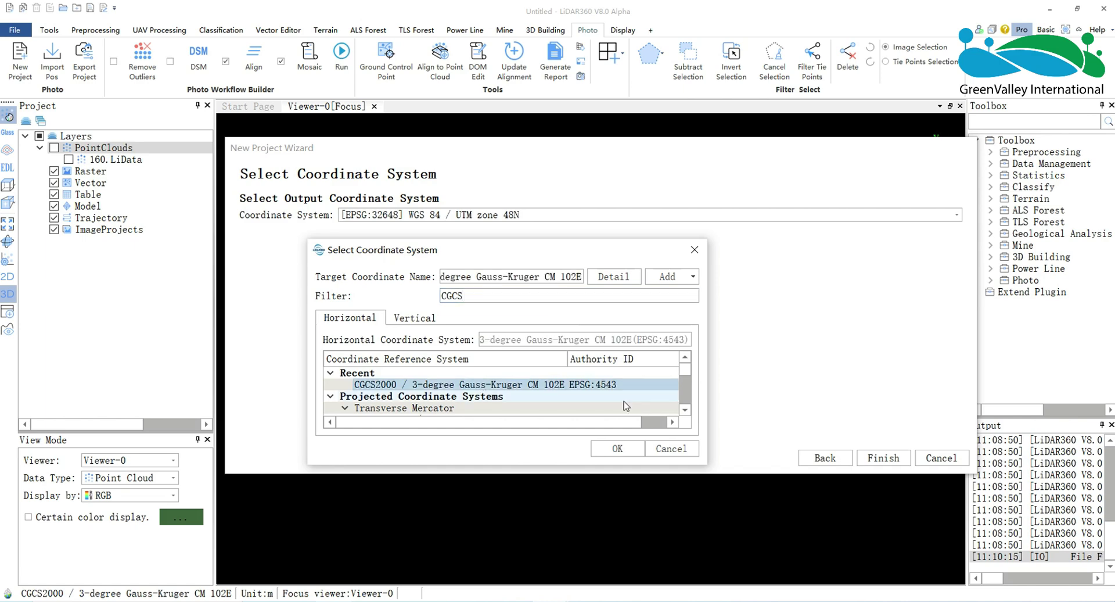
left_click(617, 448)
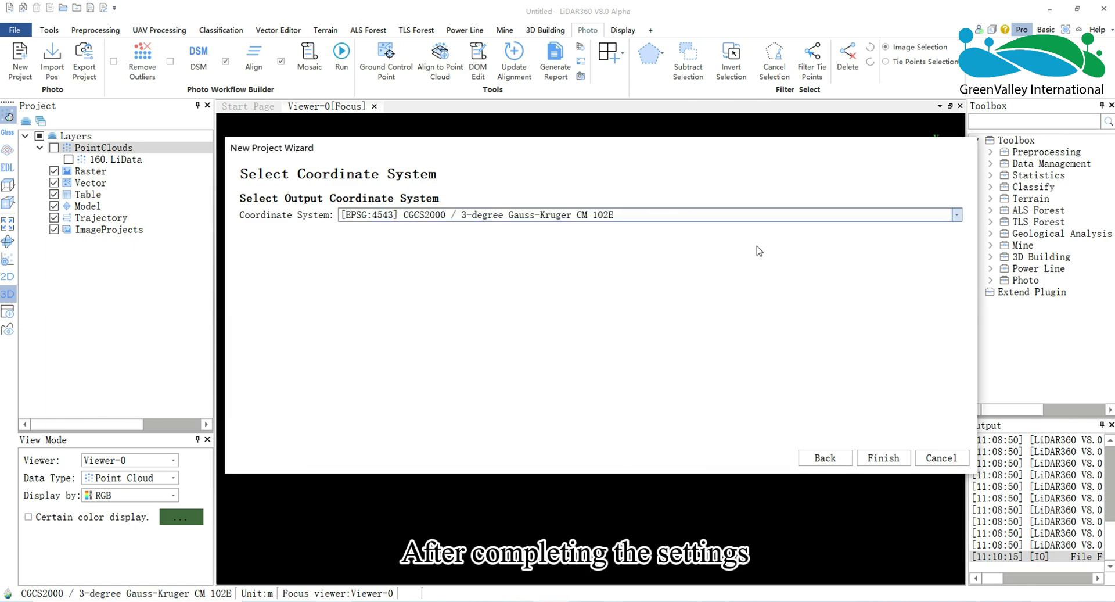
- Finish the wizard and zoom out to see Photo Group 0's 378 camera positions
left_click(884, 458)
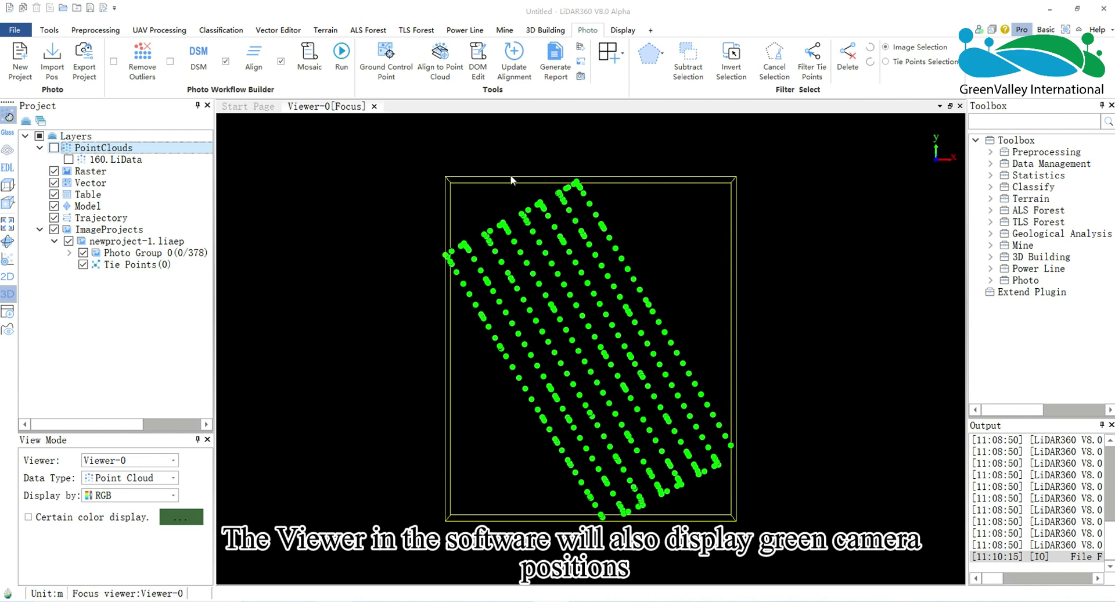
scroll(584, 301, "down", 1)
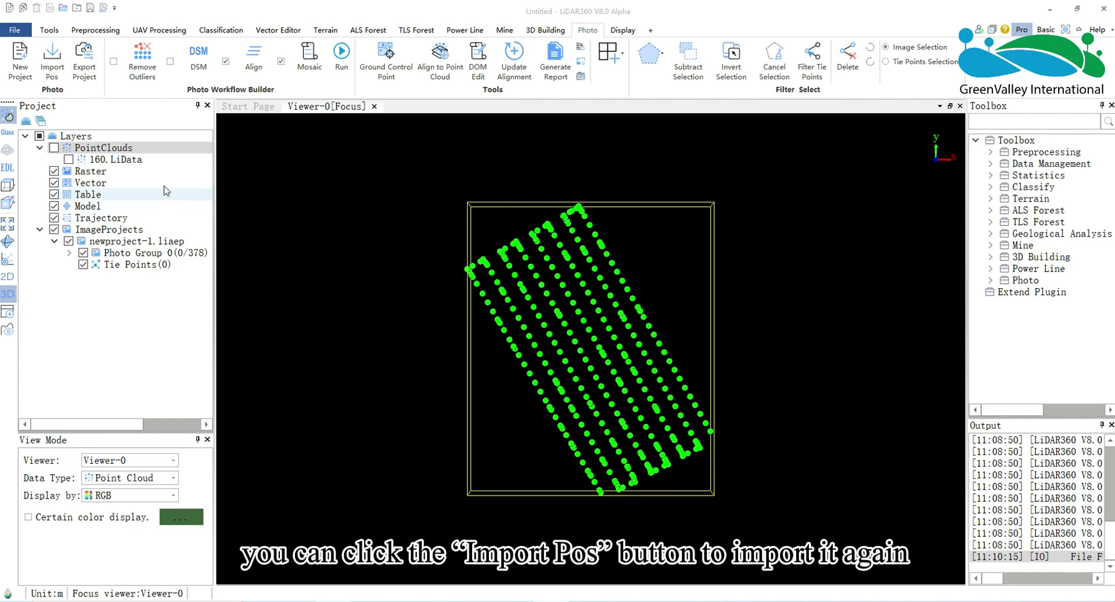
left_click(53, 64)
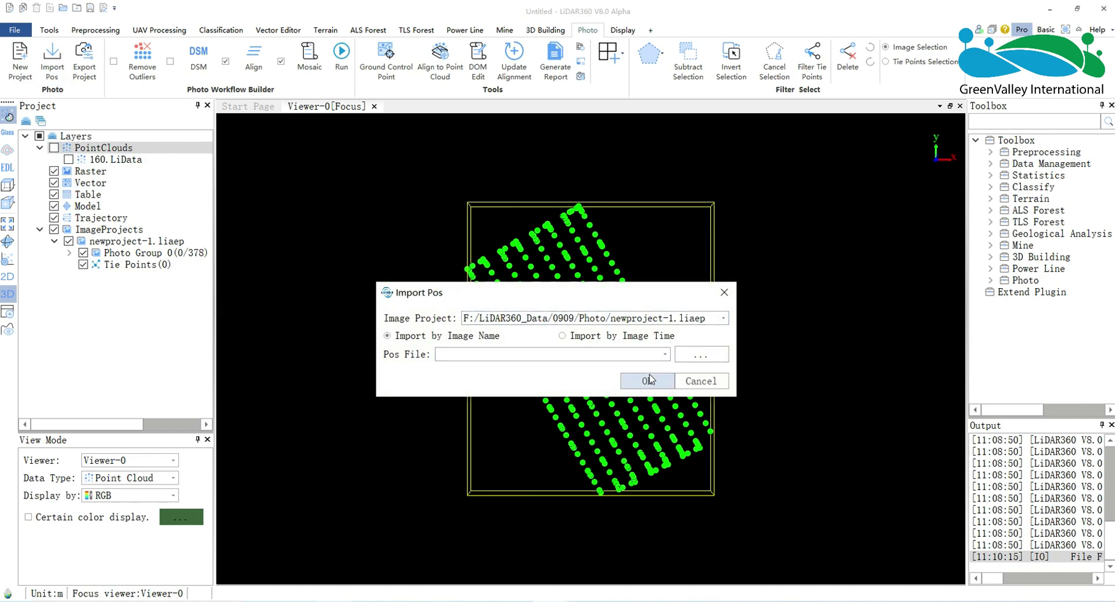
left_click(701, 381)
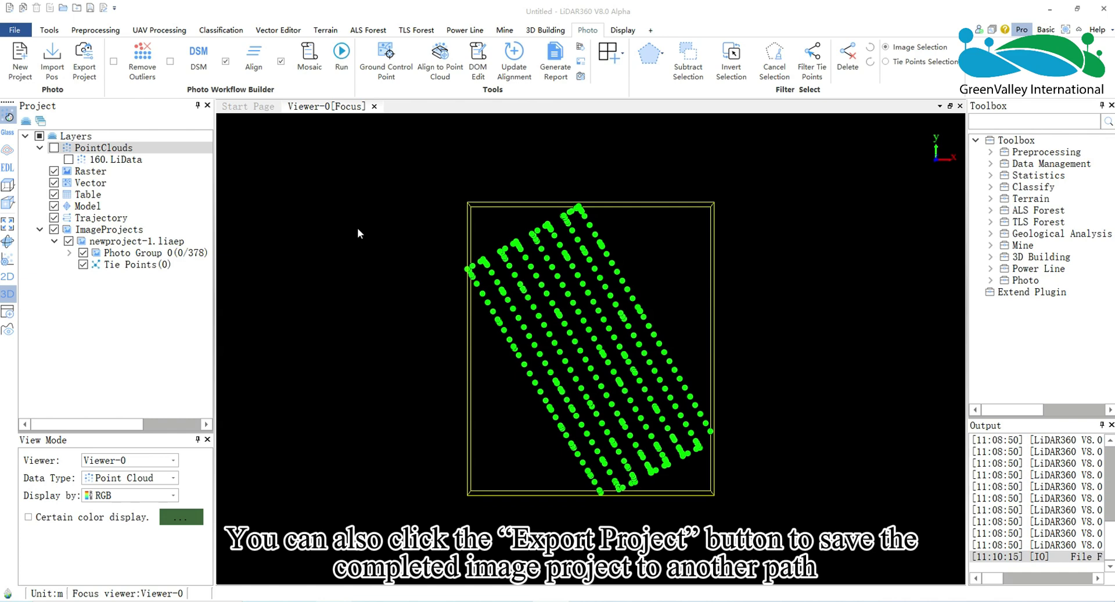
left_click(84, 61)
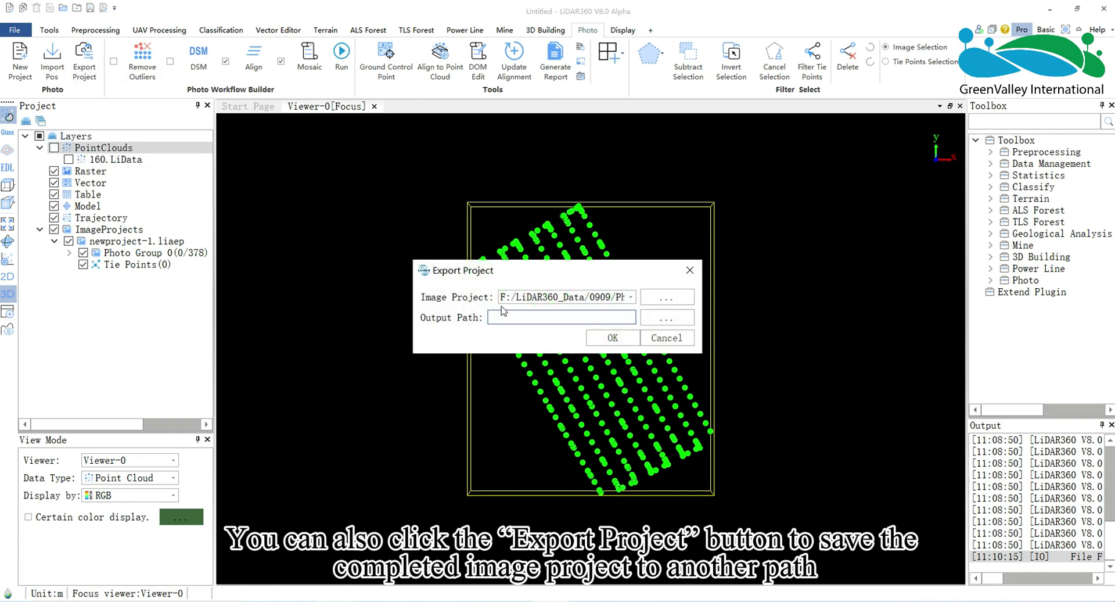
left_click(663, 340)
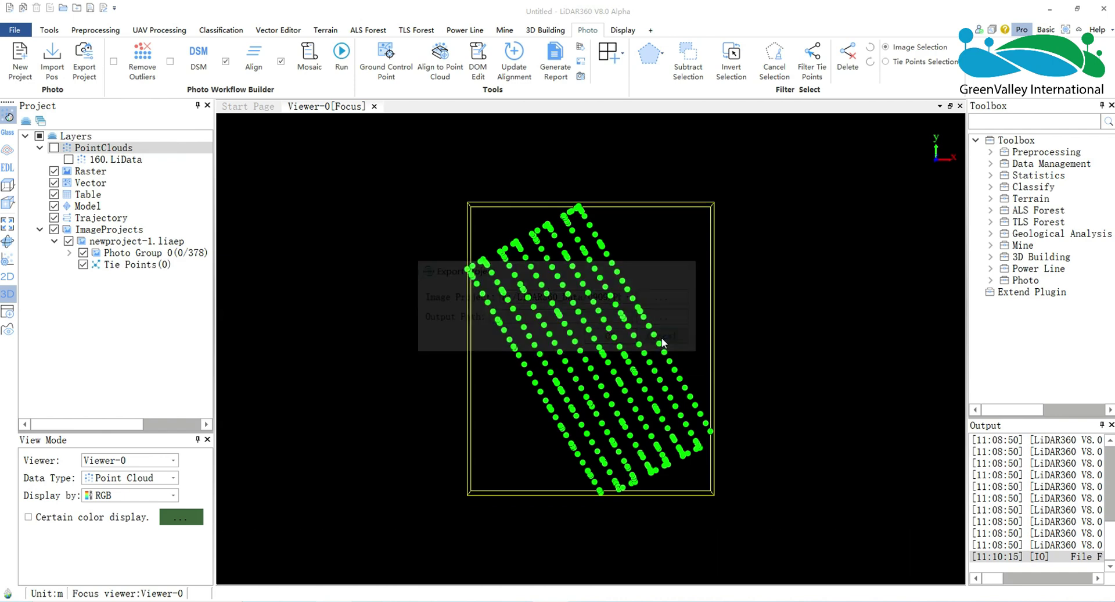